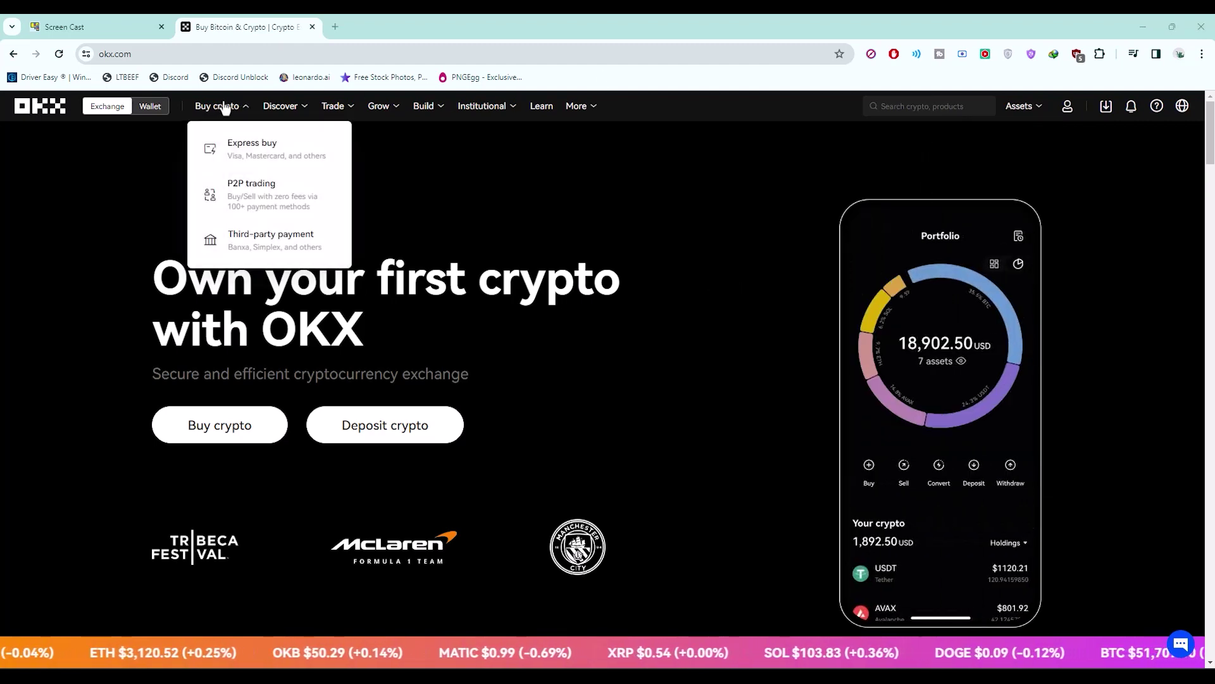
In Express buy, enter 5,000 INR to pay and choose ETH to receive
click(262, 156)
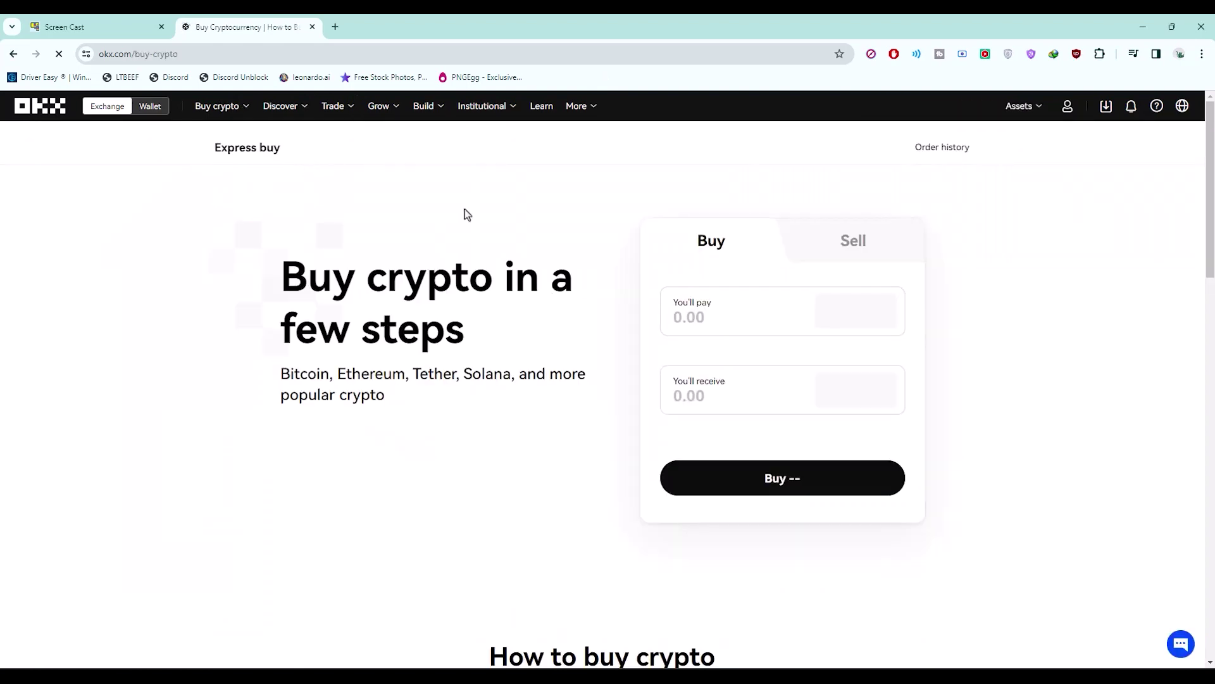
click(740, 320)
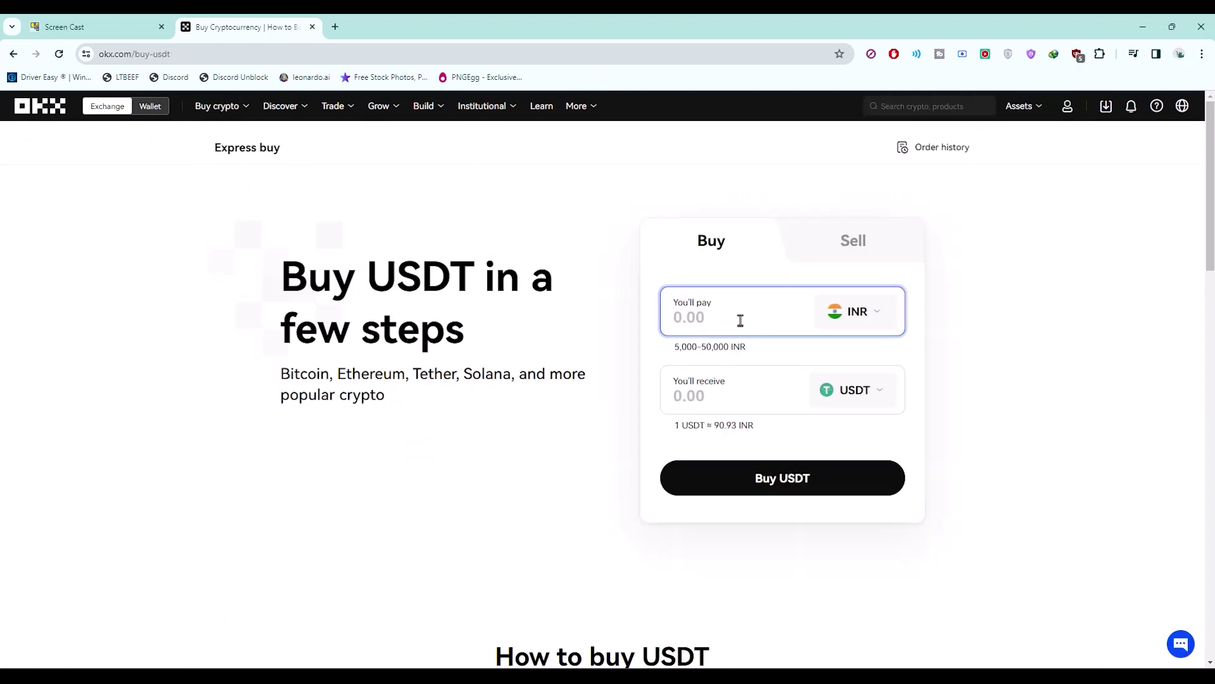
text(5,000)
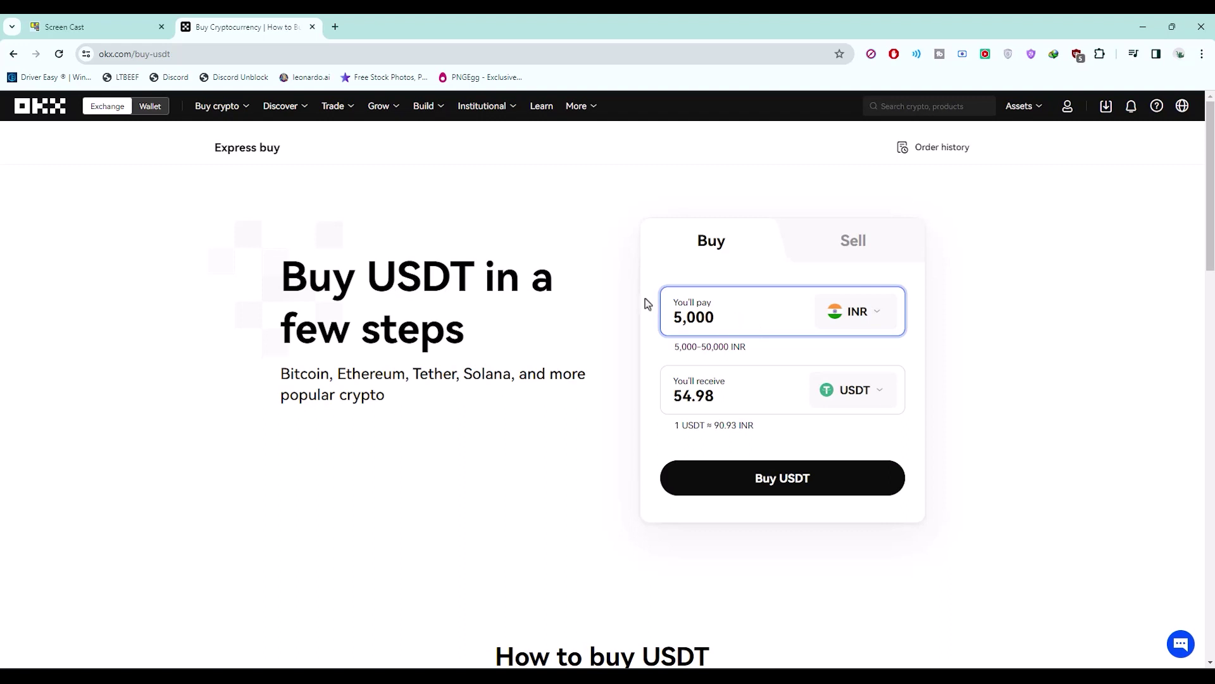
click(542, 254)
click(874, 391)
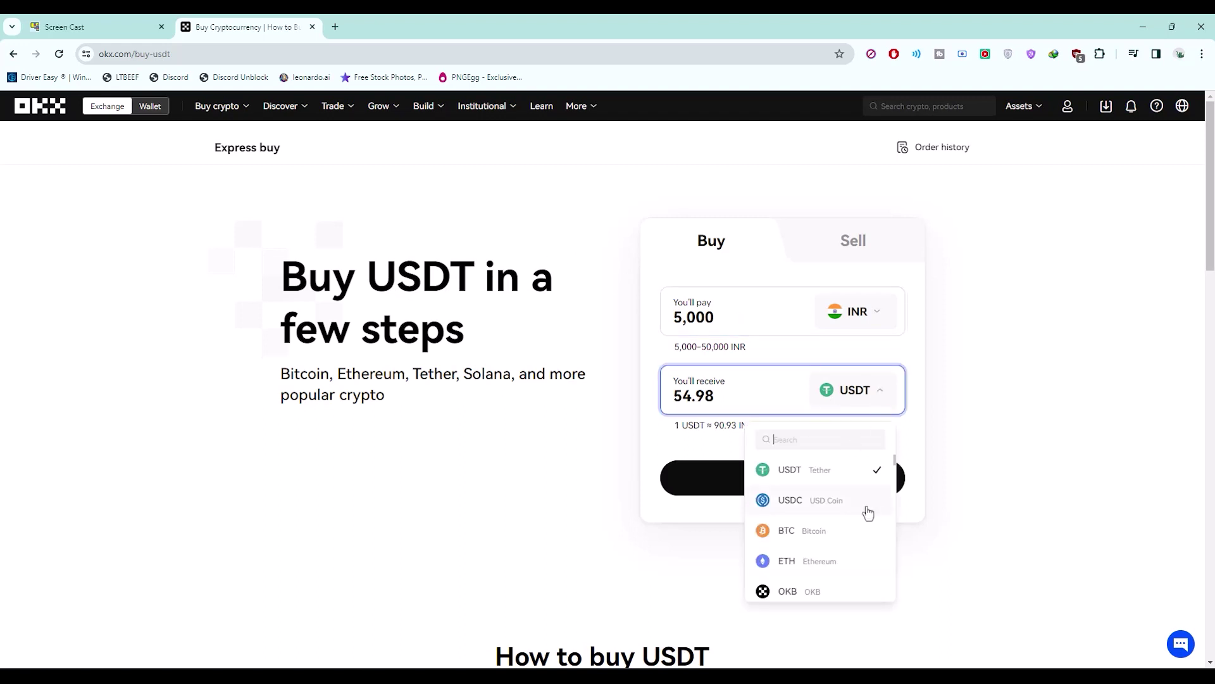
scroll(869, 503, down, 1)
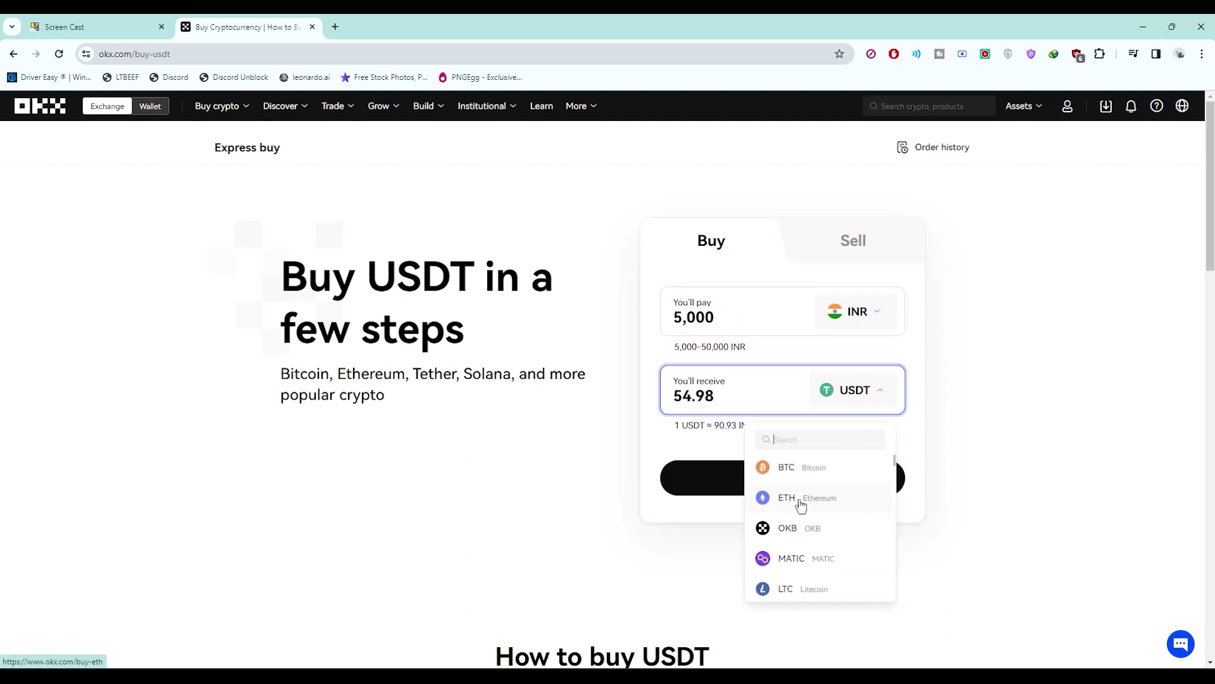
click(801, 498)
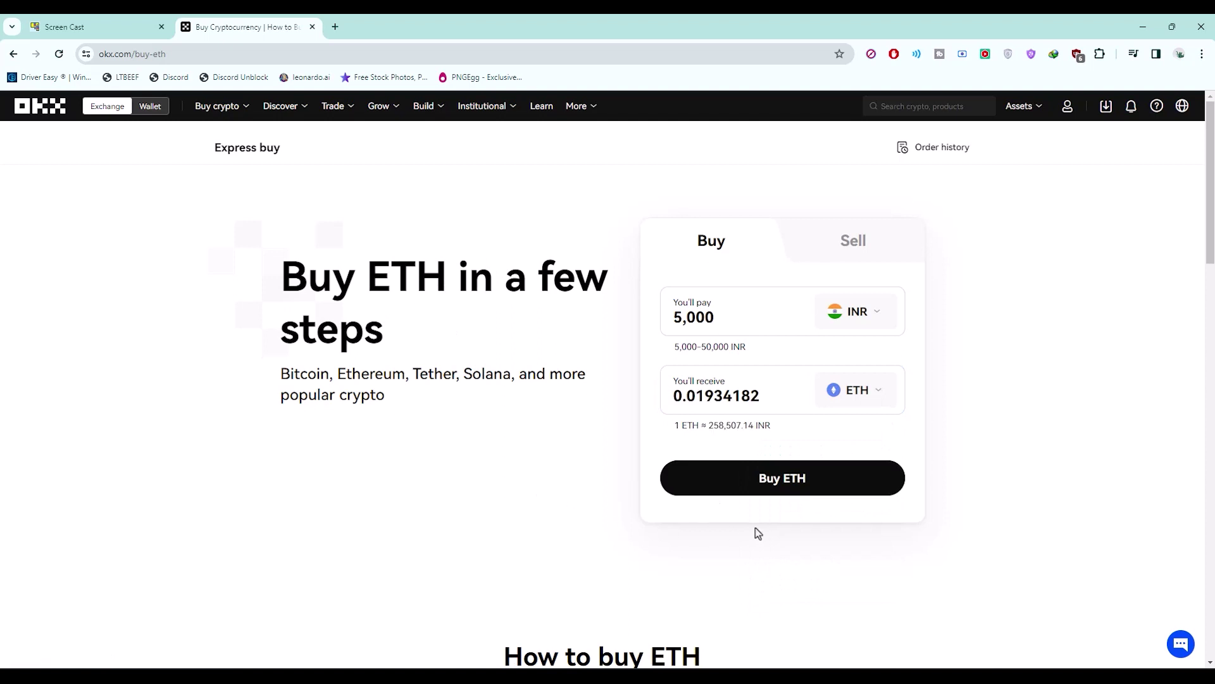
Proceed to buy ETH and pay through Banxa with a VISA card
click(756, 488)
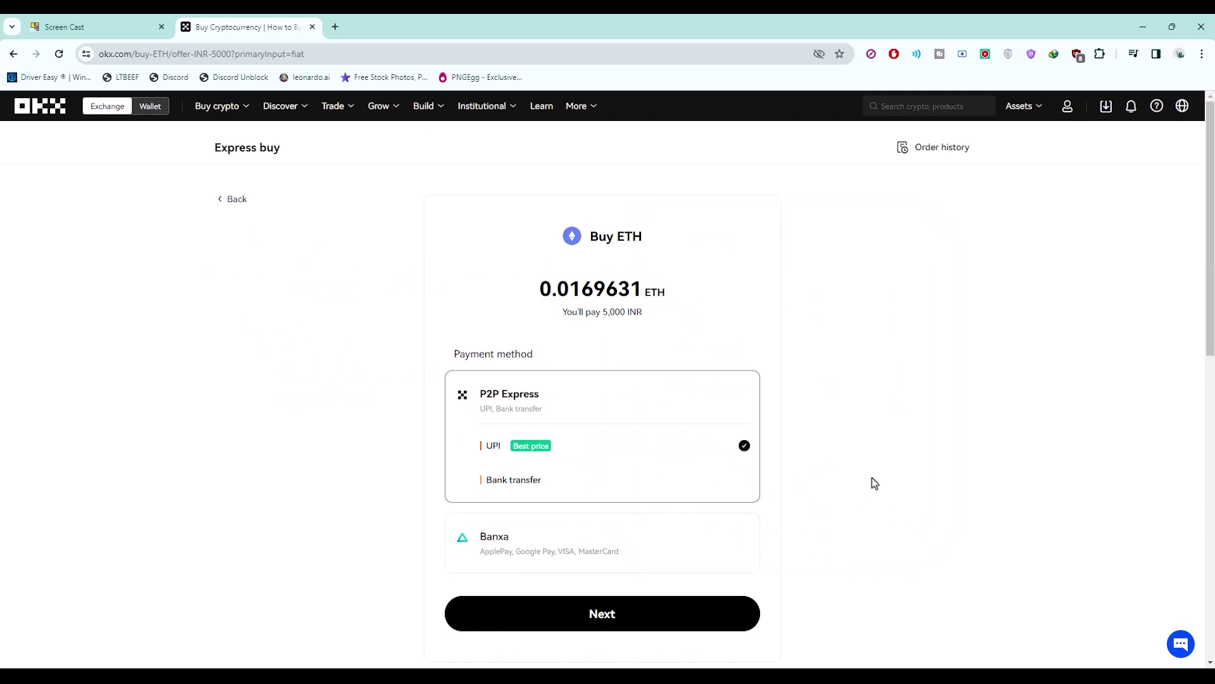
scroll(872, 477, down, 4)
scroll(872, 477, up, 2)
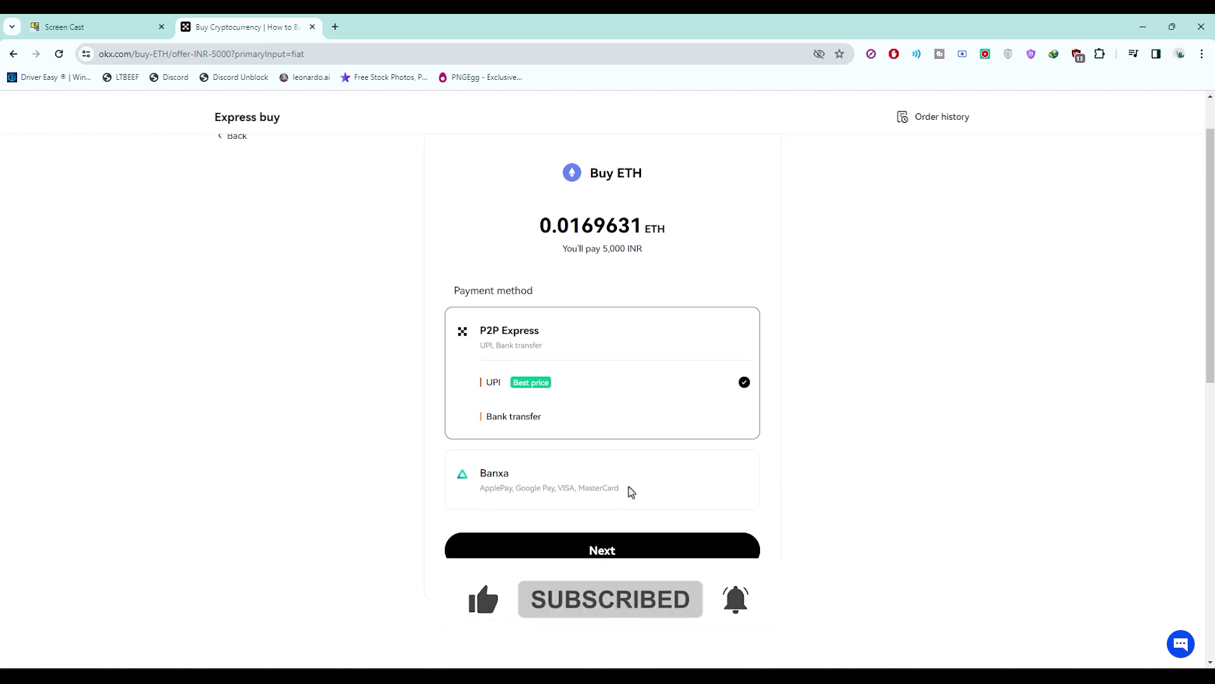
click(520, 480)
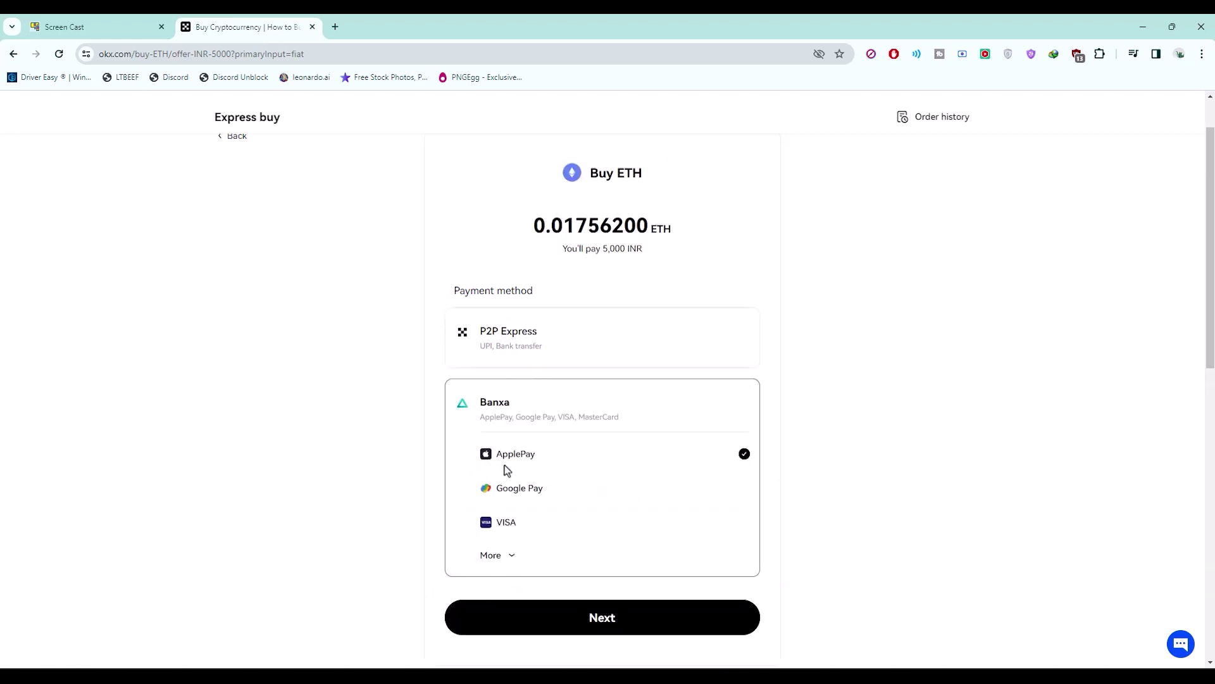
scroll(442, 467, down, 1)
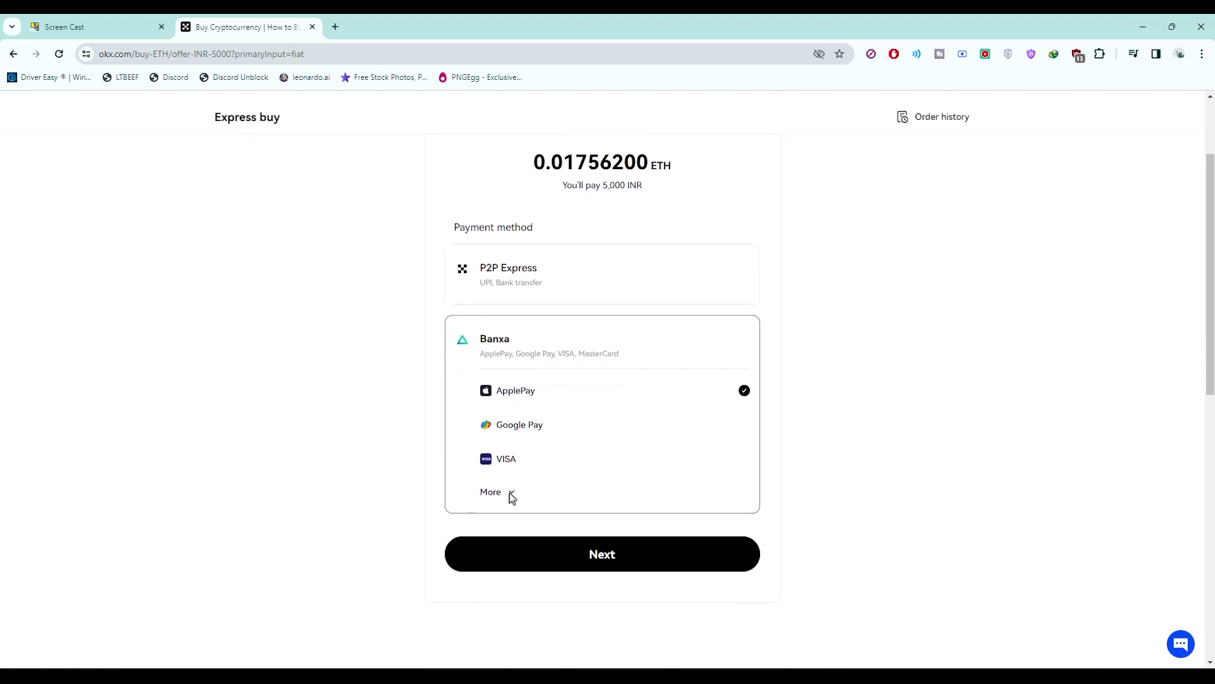
click(509, 493)
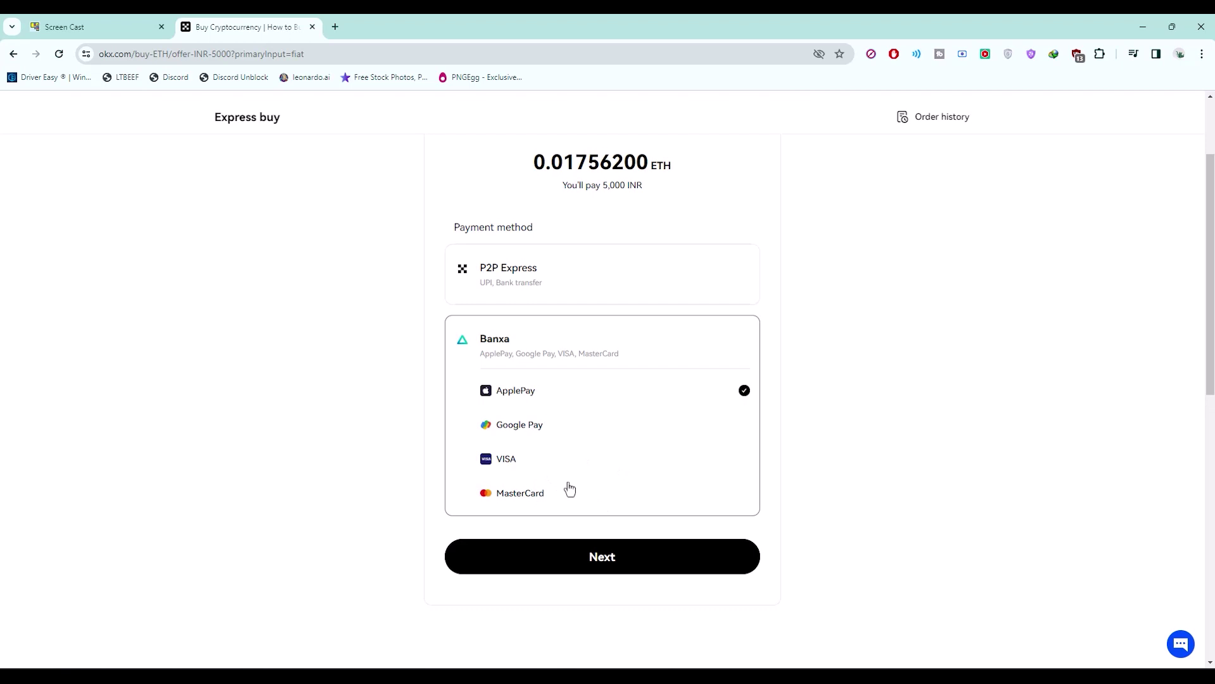
click(536, 459)
Continue to the buy preview showing 0.017562 ETH for 5,000 INR
click(649, 570)
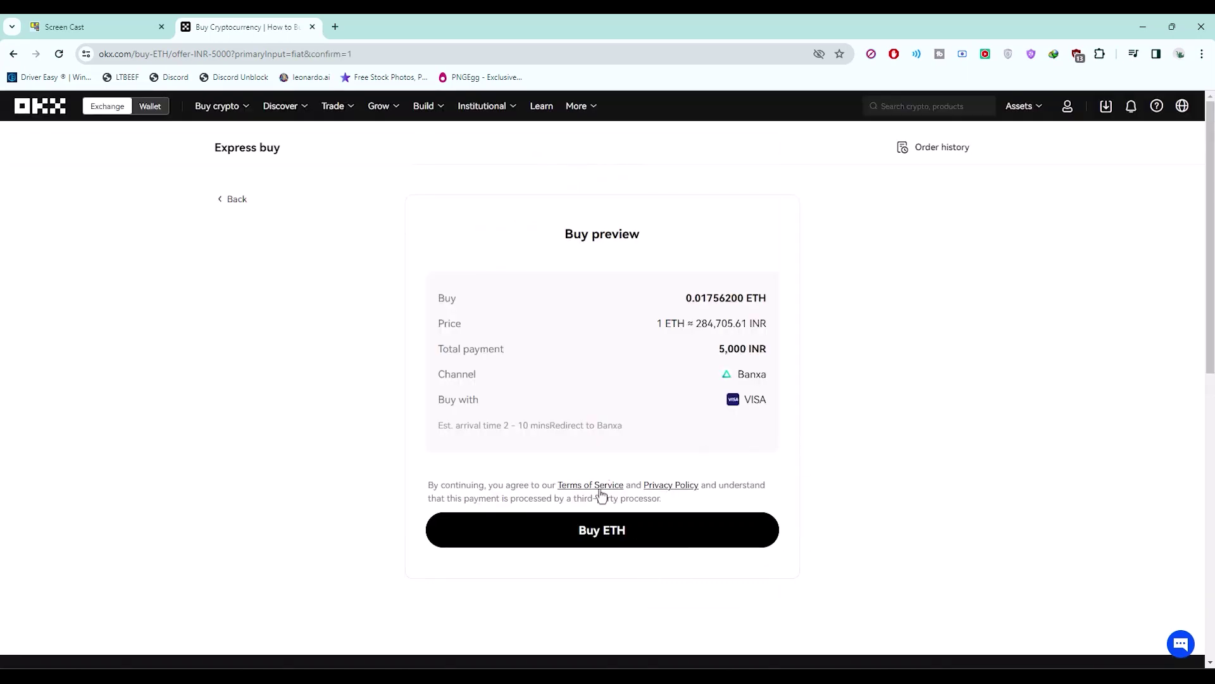